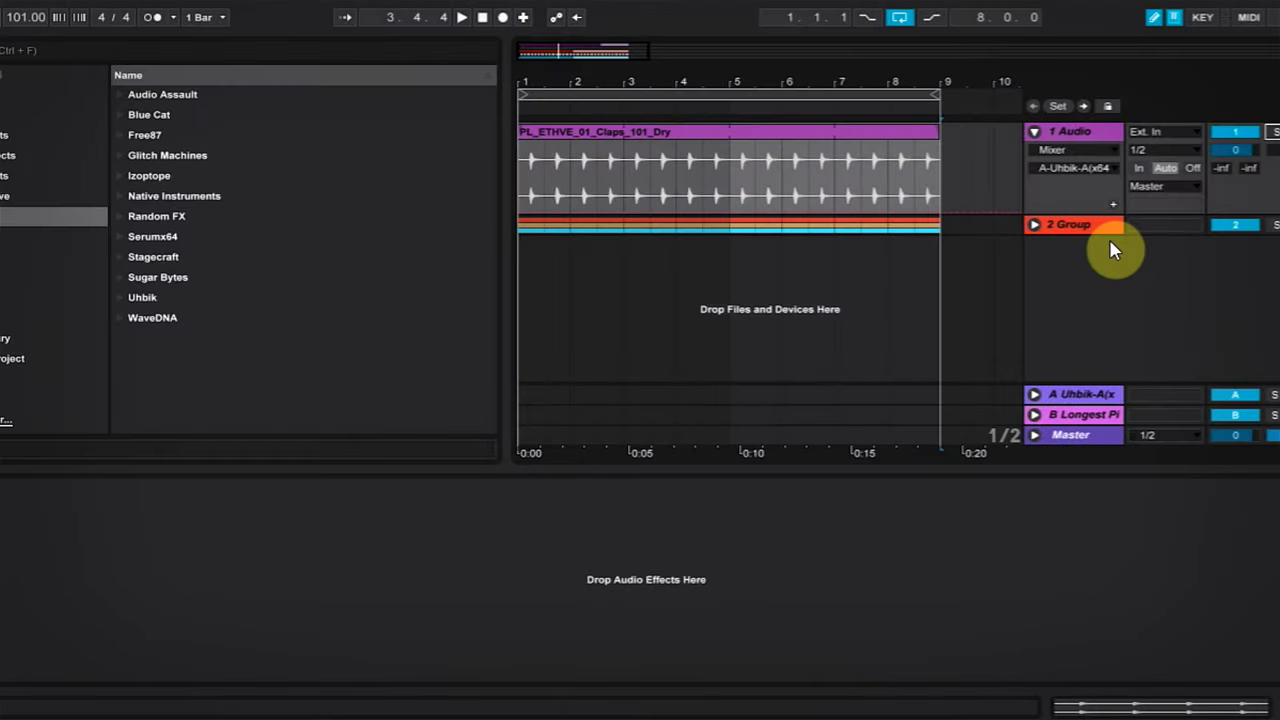
# Loop the eight-bar claps region, audition it, and solo the claps track.
pyautogui.click(686, 92)
pyautogui.press('space')
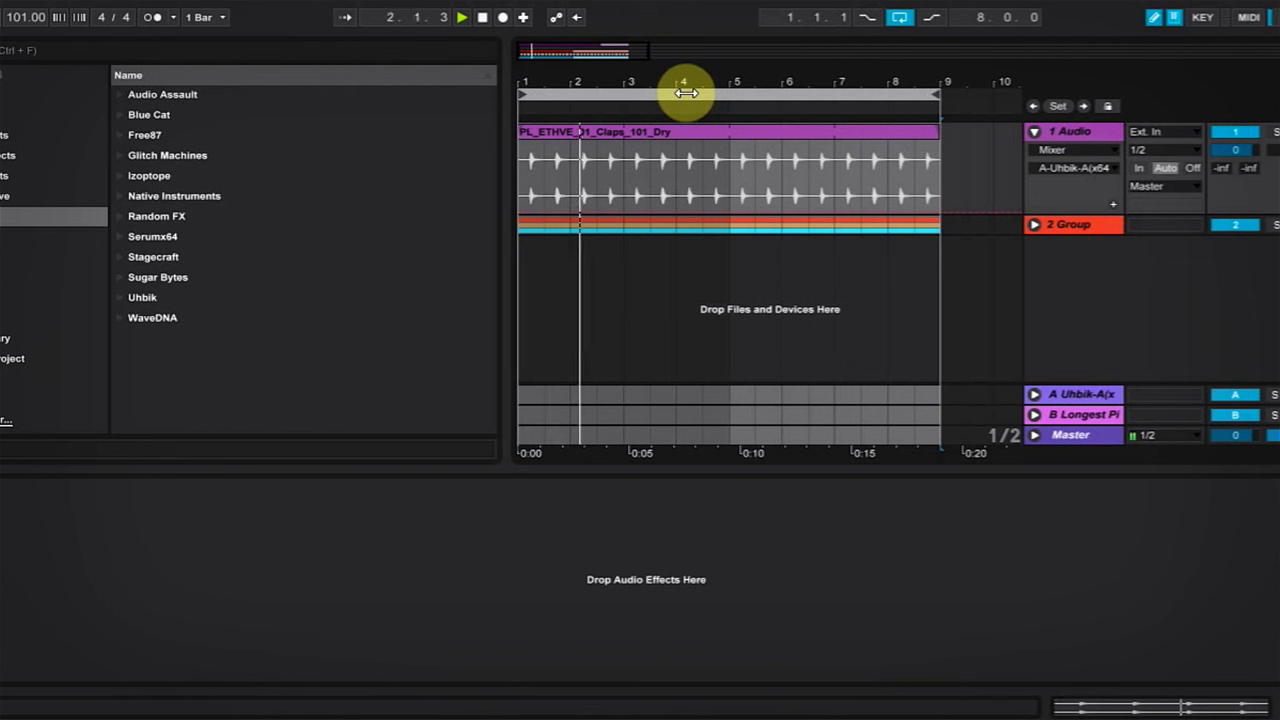
pyautogui.press('space')
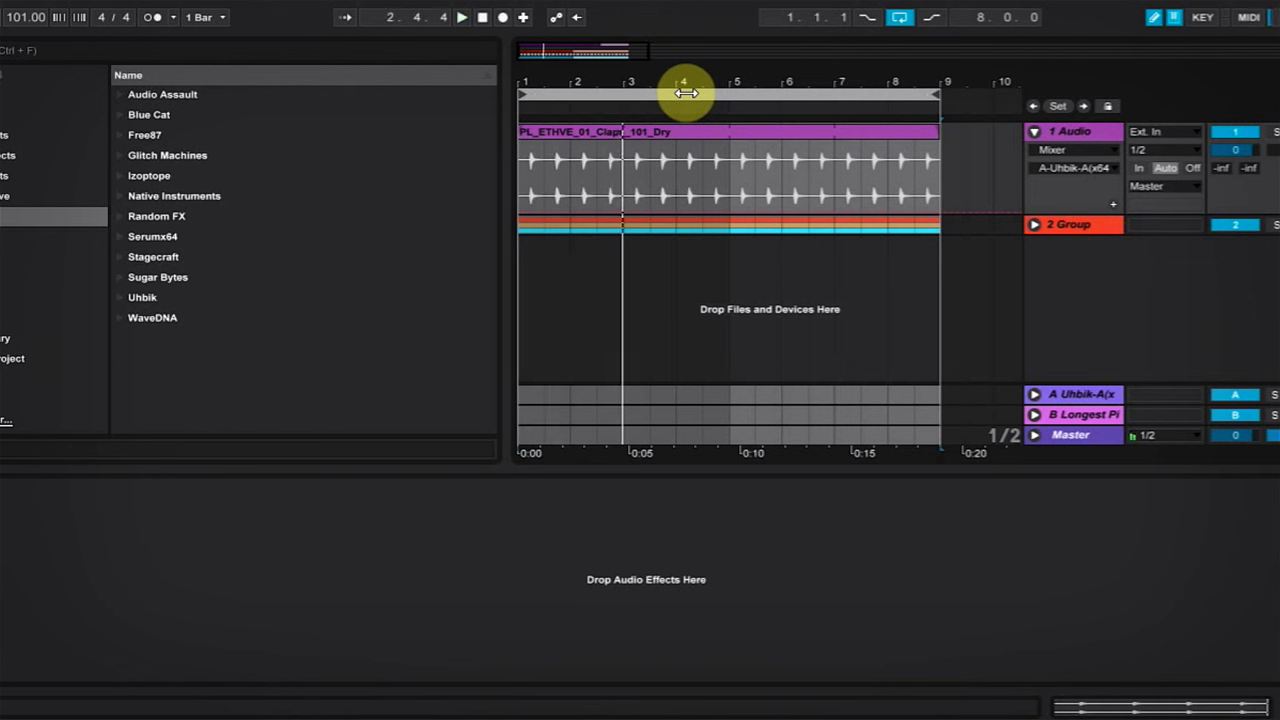
pyautogui.click(1276, 135)
pyautogui.press('space')
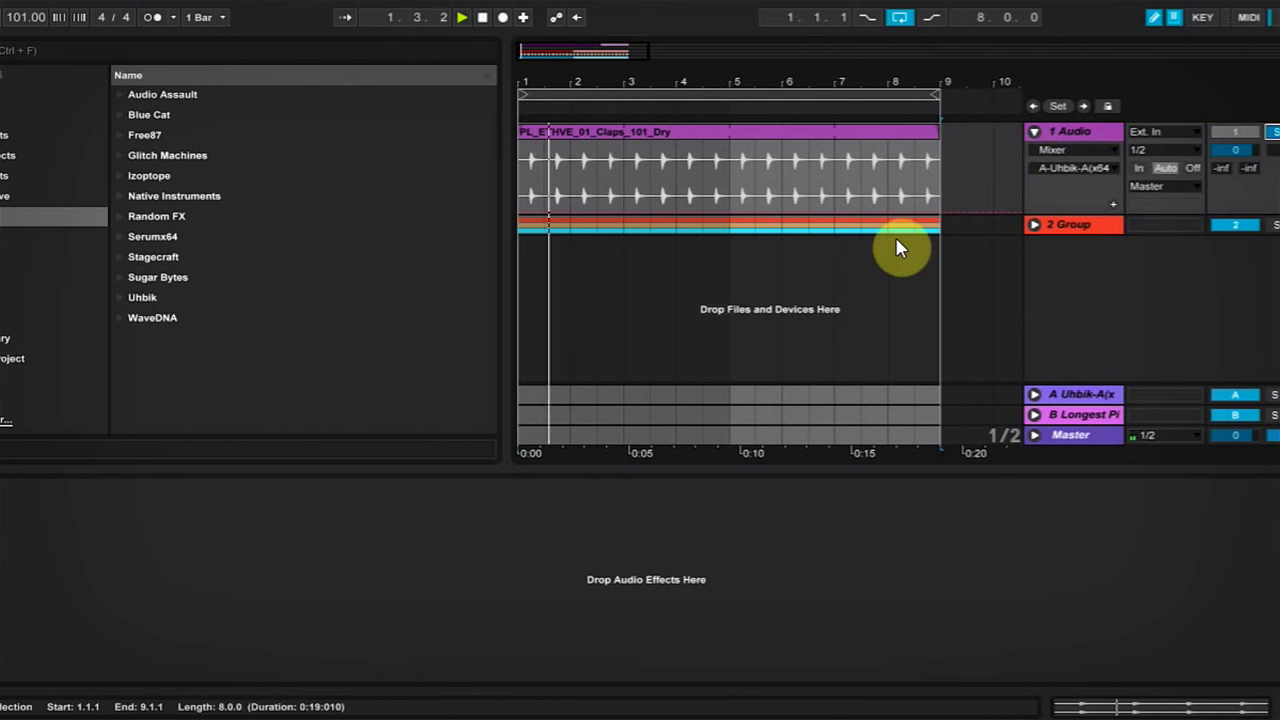
# Load StereoSavage from the Random FX folder onto the claps track and dismiss its splash screen.
pyautogui.press('space')
pyautogui.click(119, 216)
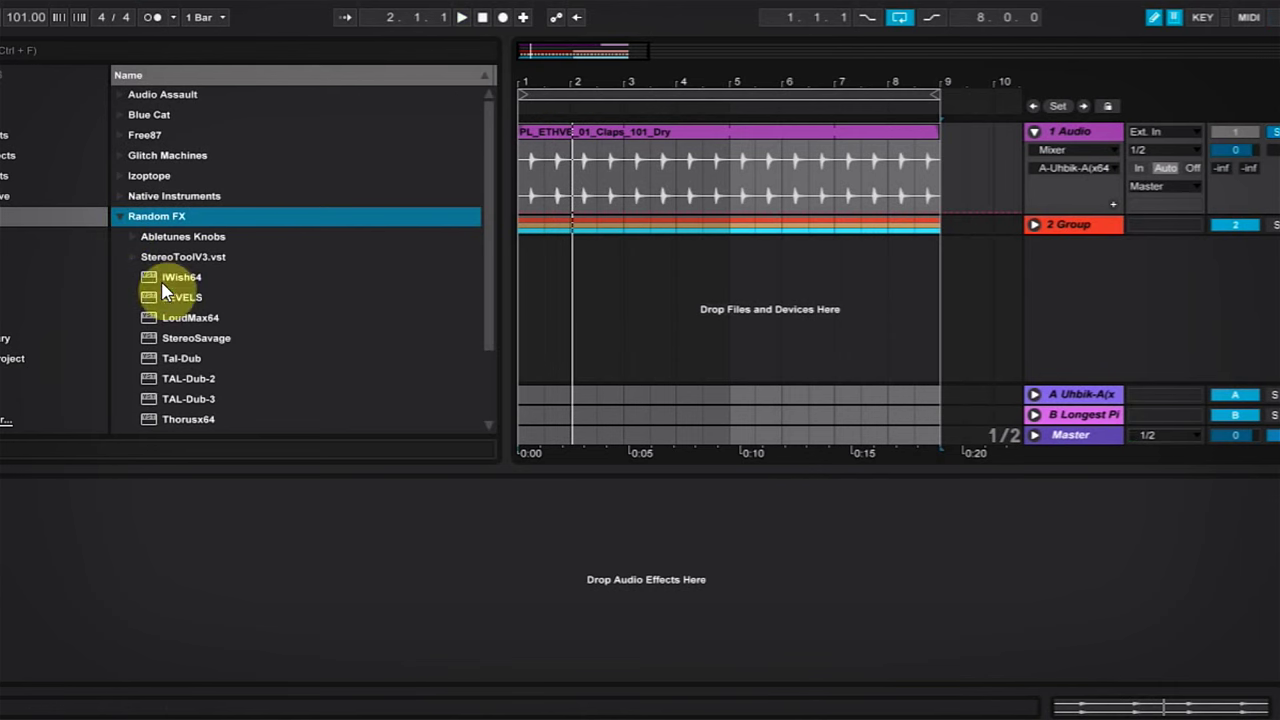
pyautogui.moveTo(178, 345); pyautogui.dragTo(620, 138)
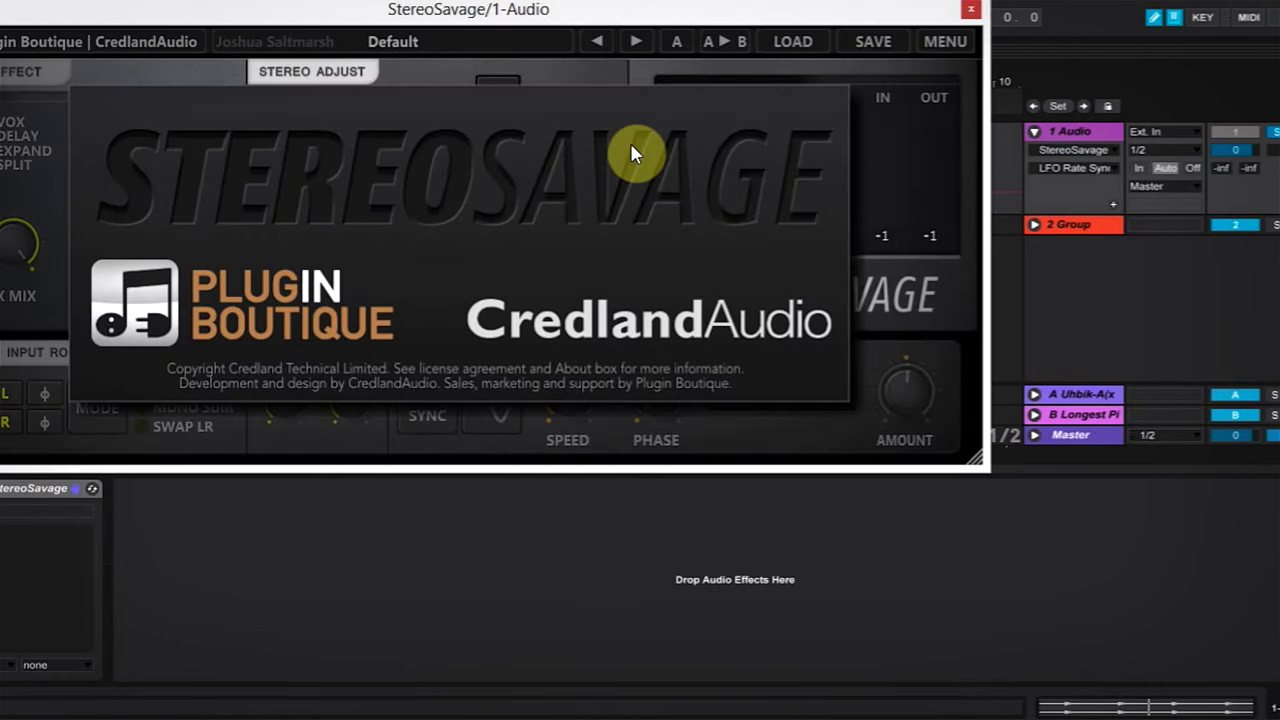
pyautogui.click(537, 157)
pyautogui.moveTo(570, 12); pyautogui.dragTo(743, 136)
# Widen StereoSavage's stereo width to 2.03 and audition the claps with it.
pyautogui.moveTo(517, 286); pyautogui.dragTo(510, 180)
pyautogui.moveTo(709, 130); pyautogui.dragTo(737, 194)
pyautogui.press('space')
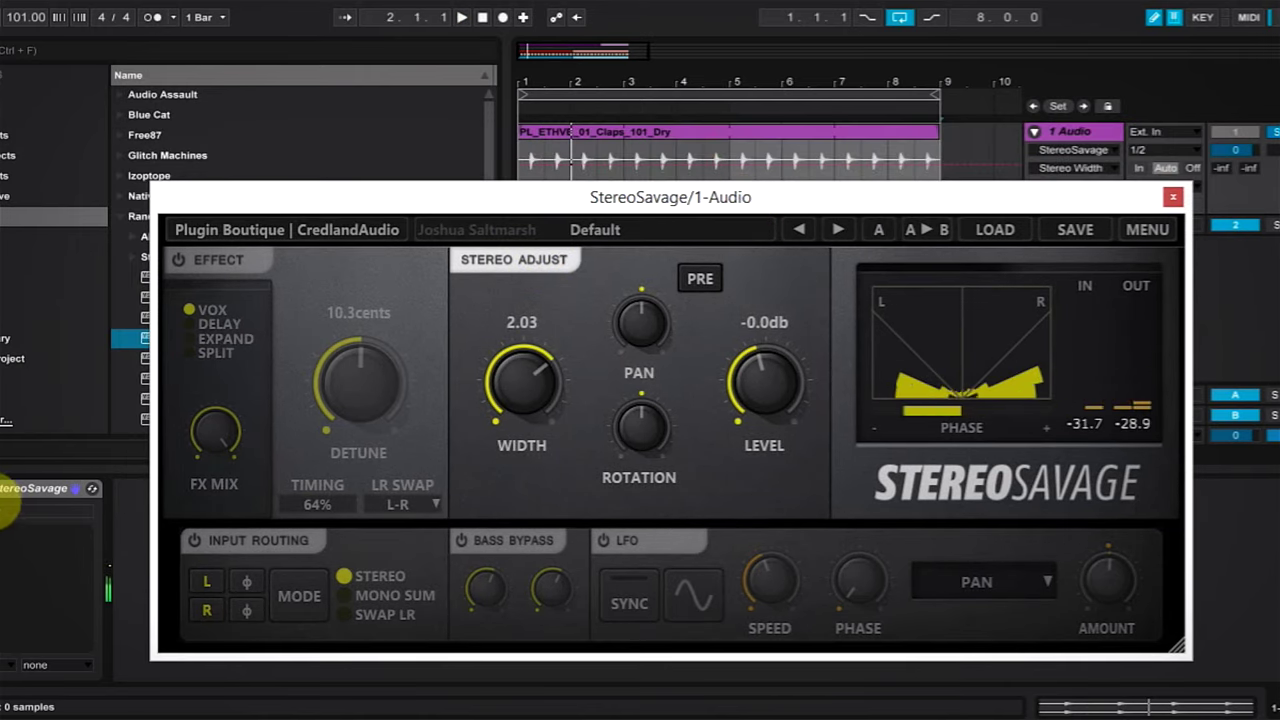
pyautogui.press('space')
pyautogui.press('space')
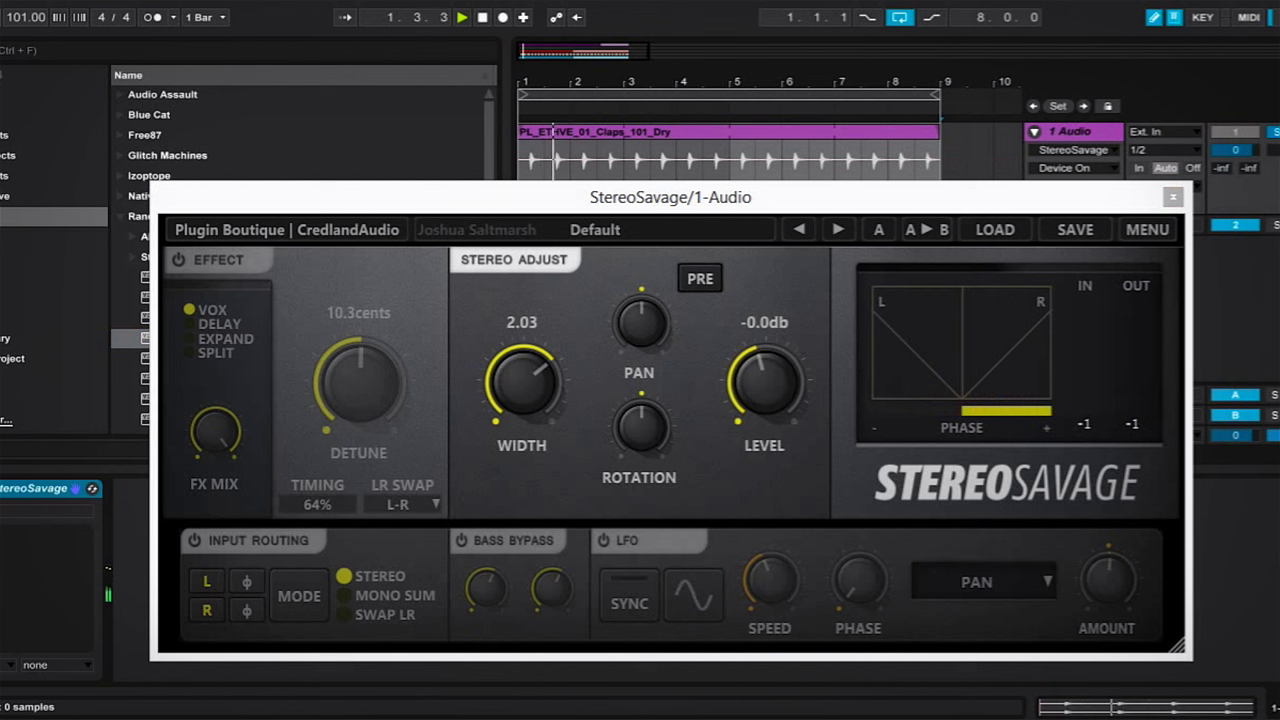
pyautogui.press('space')
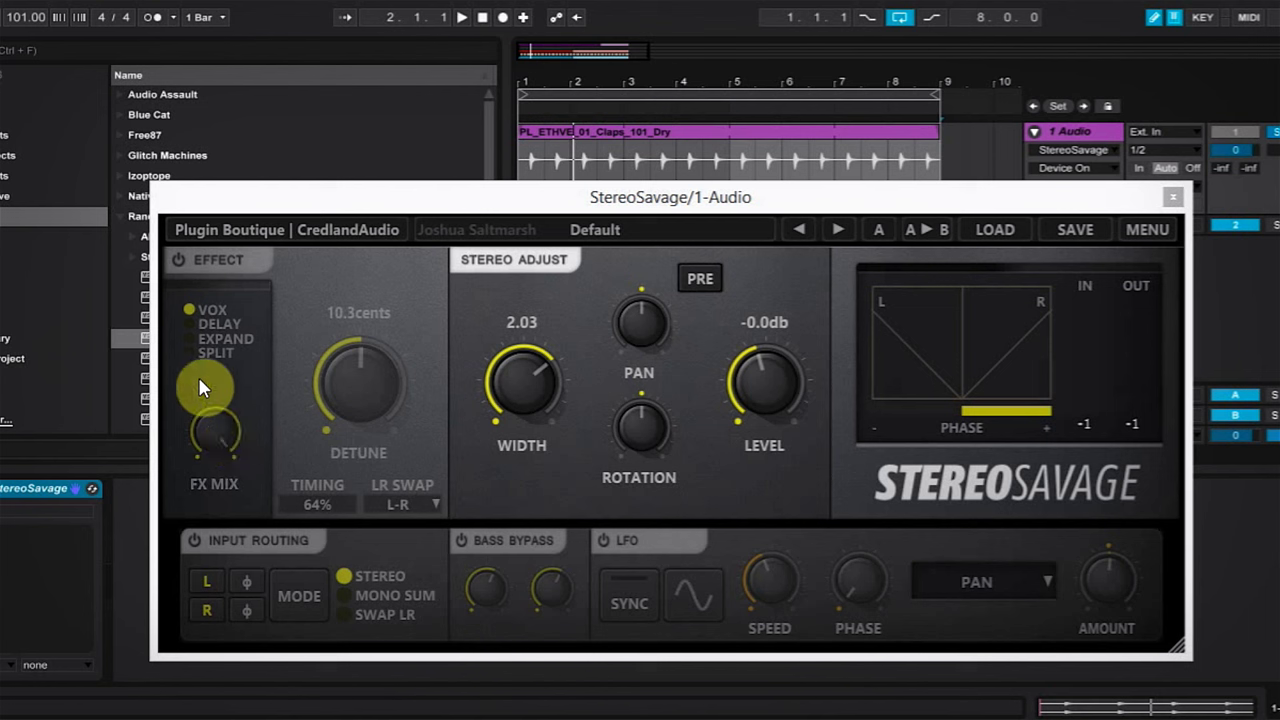
# Enable StereoSavage's effect in Delay mode at 25.9 ms, comparing it bypassed during playback.
pyautogui.click(224, 262)
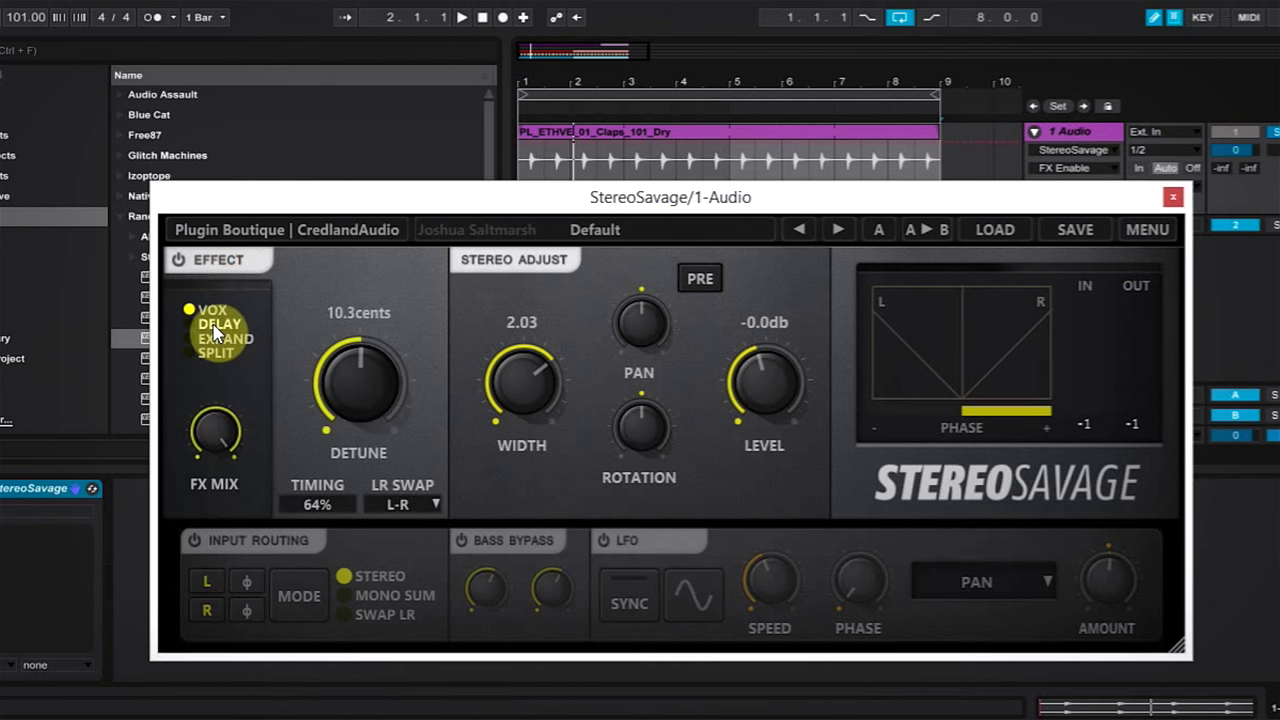
pyautogui.click(216, 326)
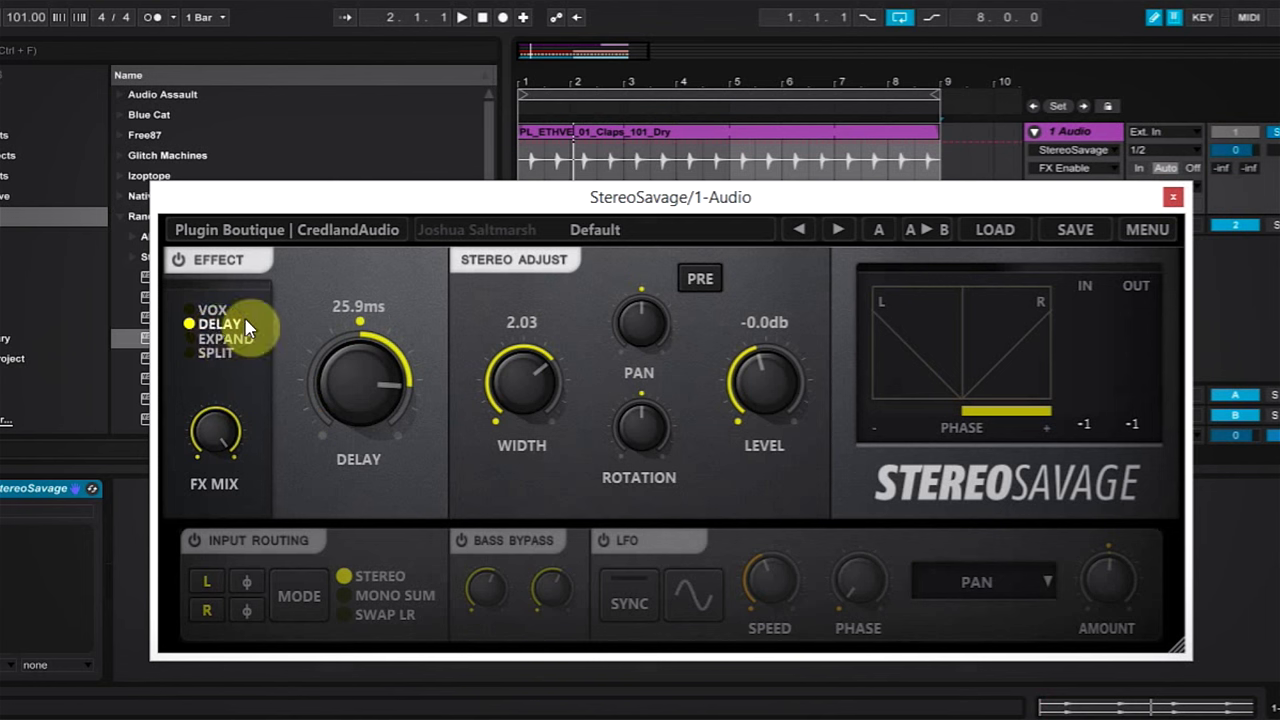
pyautogui.press('space')
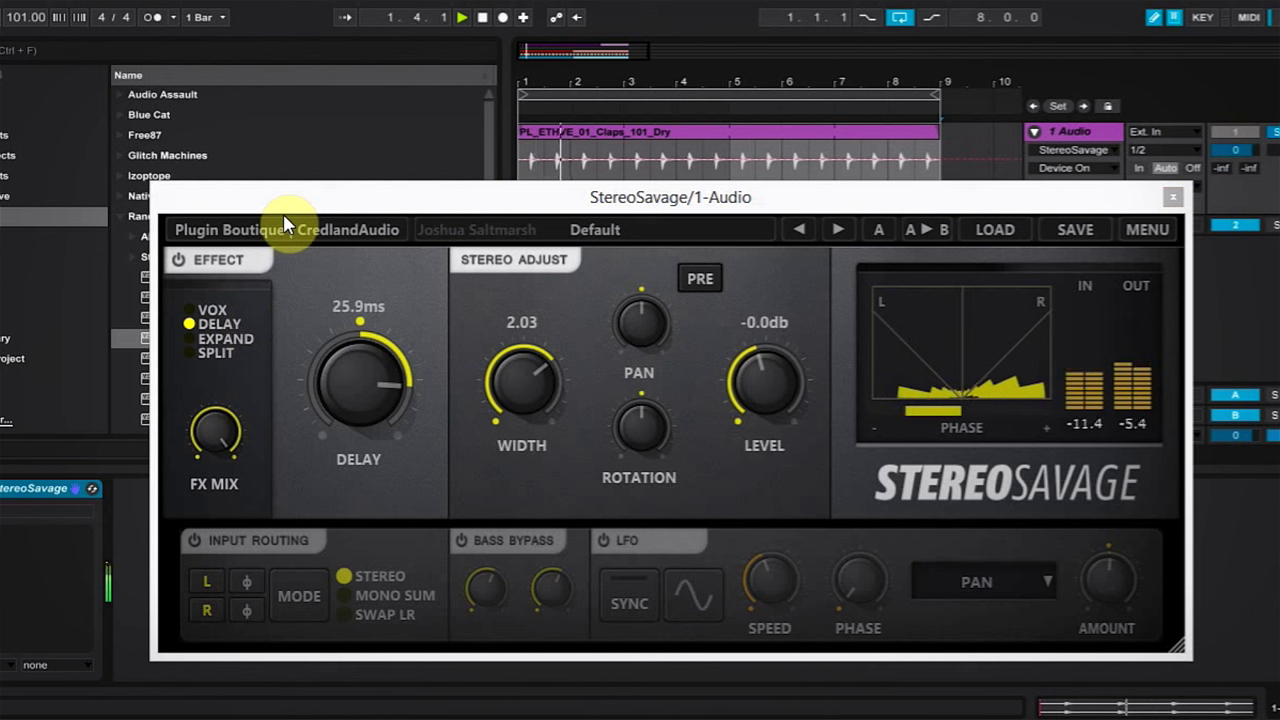
pyautogui.click(223, 268)
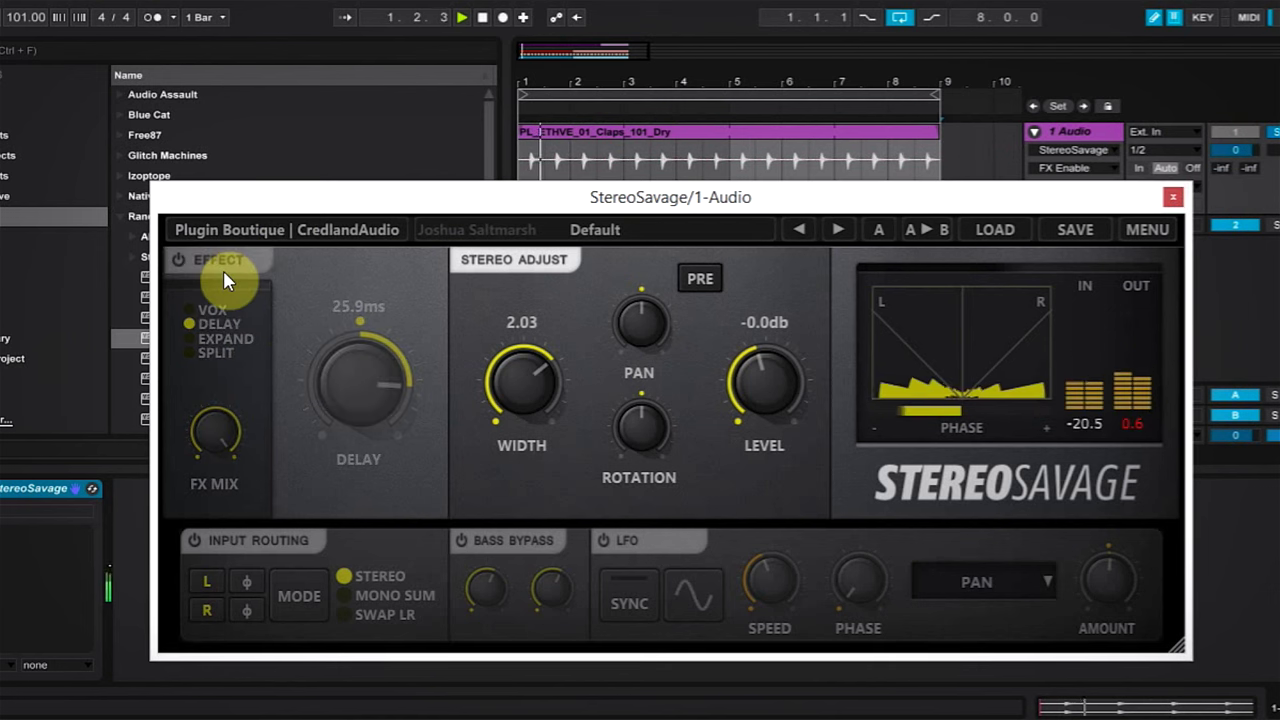
pyautogui.click(223, 268)
pyautogui.press('space')
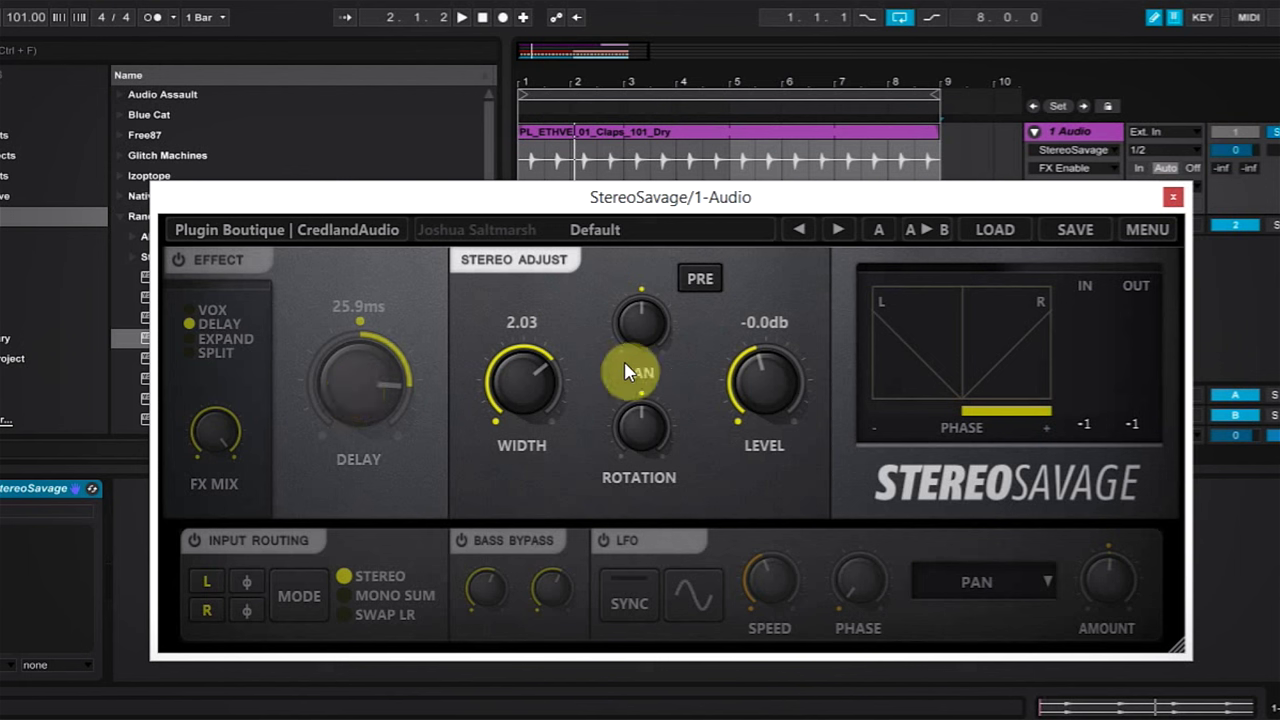
# Lower StereoSavage's output level to -6.2 dB and audition it.
pyautogui.moveTo(762, 376); pyautogui.dragTo(749, 400)
pyautogui.press('space')
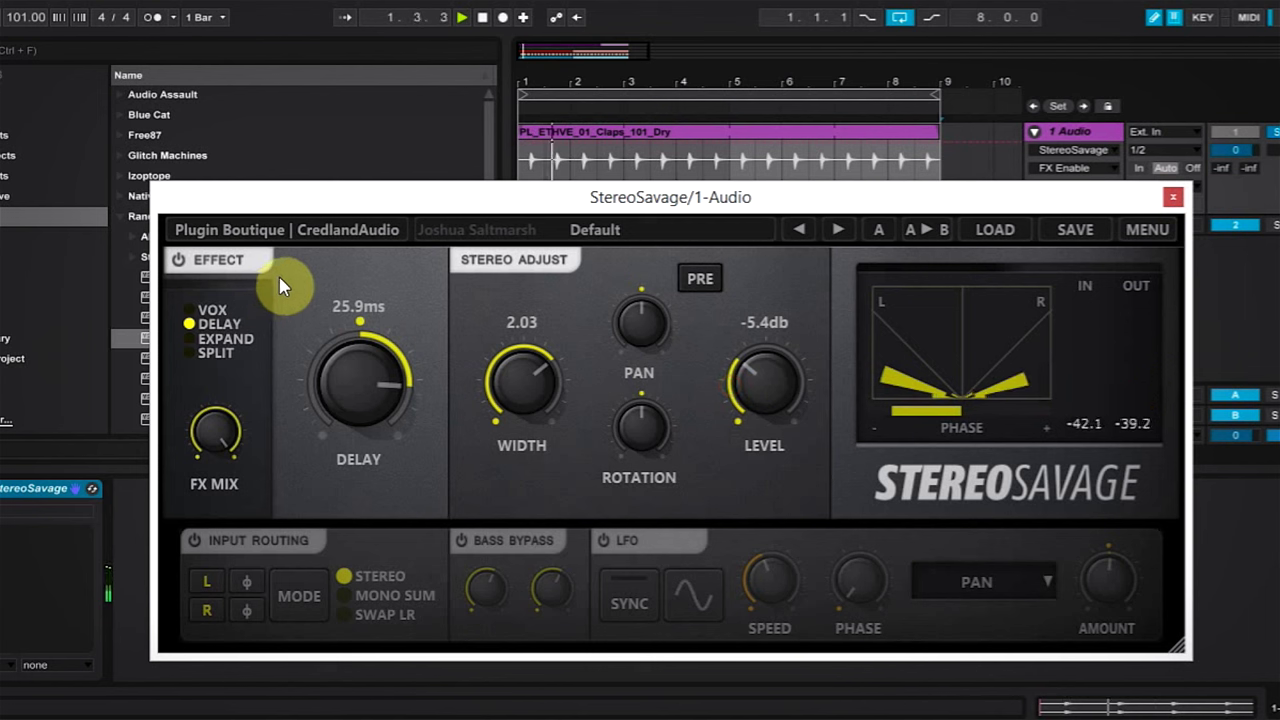
pyautogui.scroll(-1, 723, 403)
pyautogui.press('space')
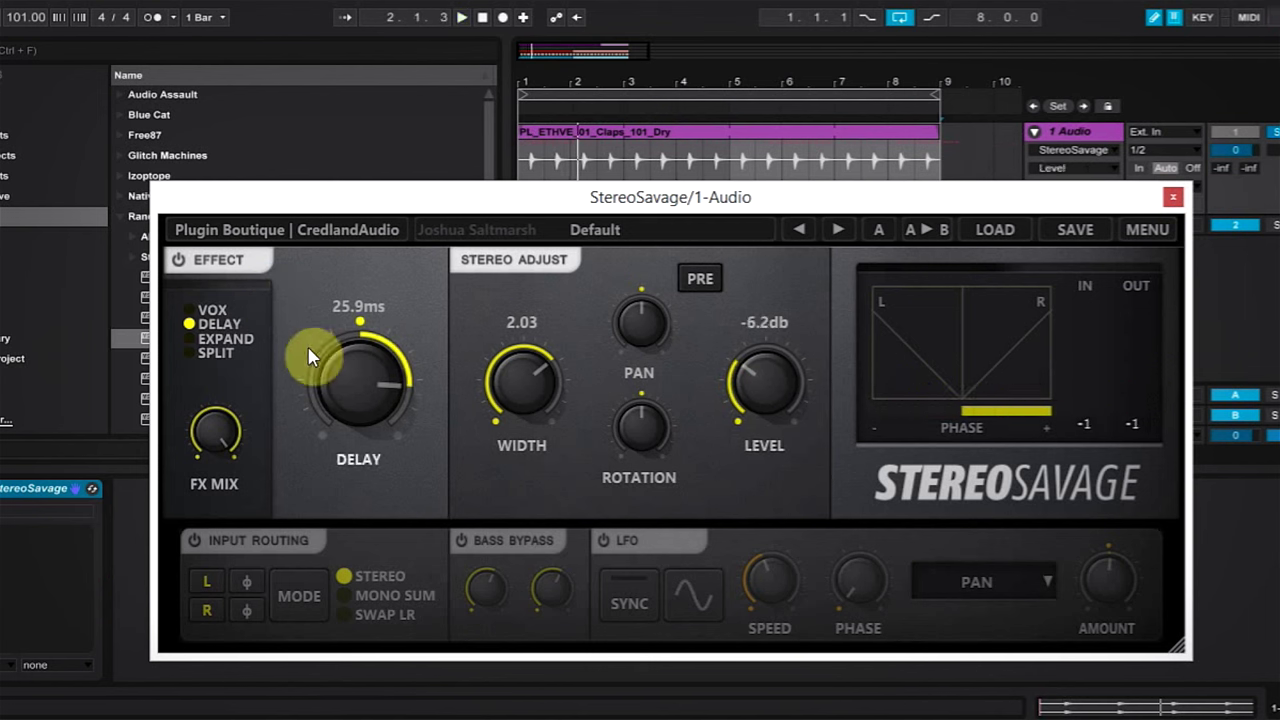
# Raise the delay amount from 25.9 ms to 40.0 ms and listen to it.
pyautogui.moveTo(362, 388); pyautogui.dragTo(390, 313)
pyautogui.click(358, 372)
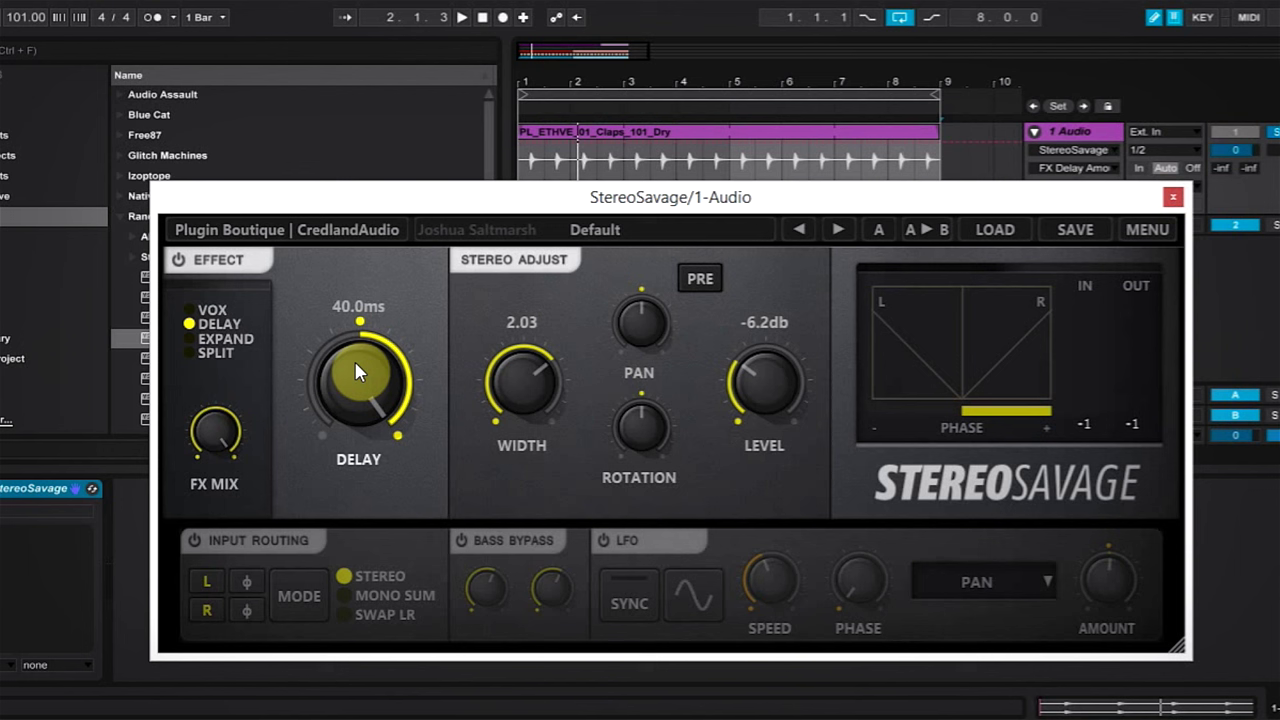
pyautogui.moveTo(358, 372); pyautogui.dragTo(383, 345)
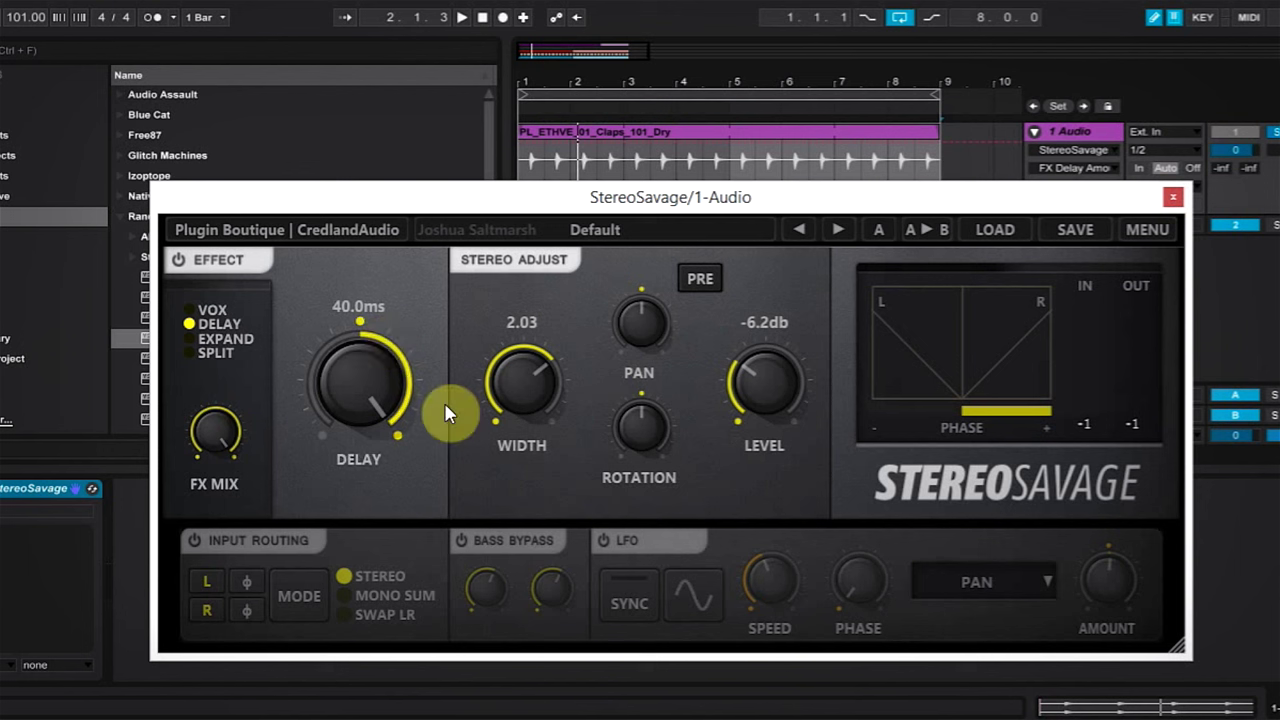
pyautogui.press('space')
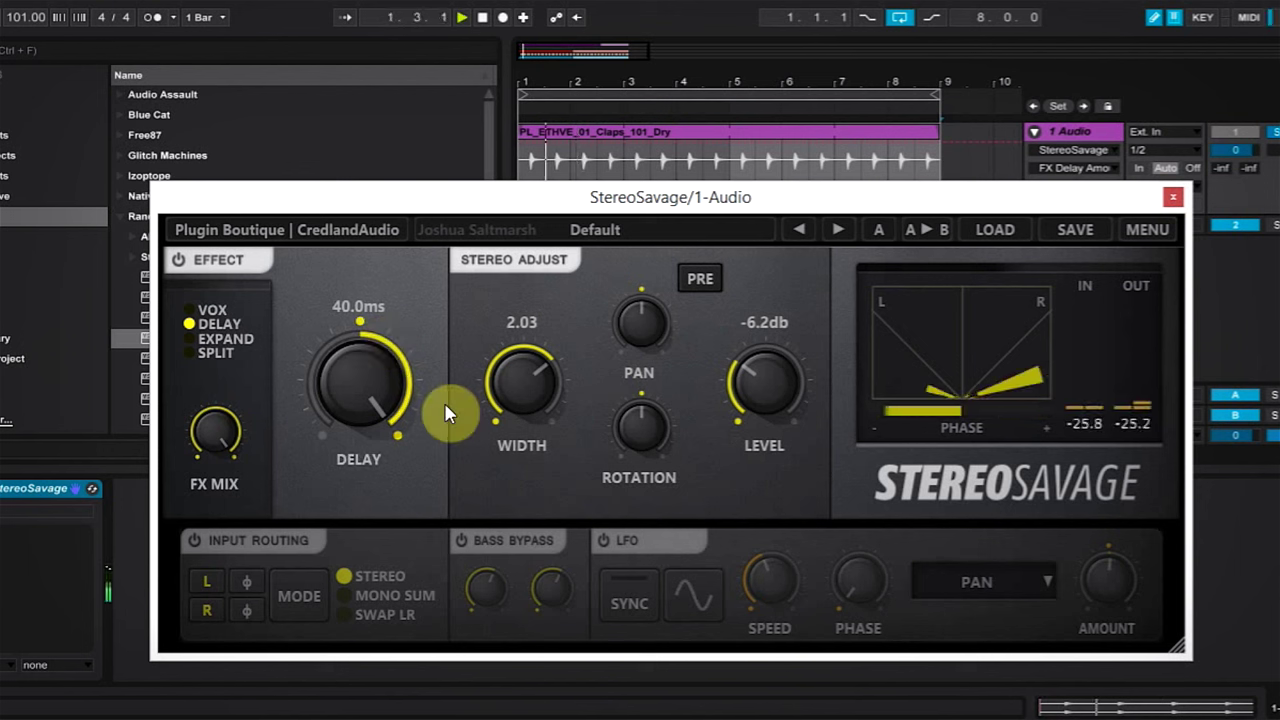
pyautogui.press('space')
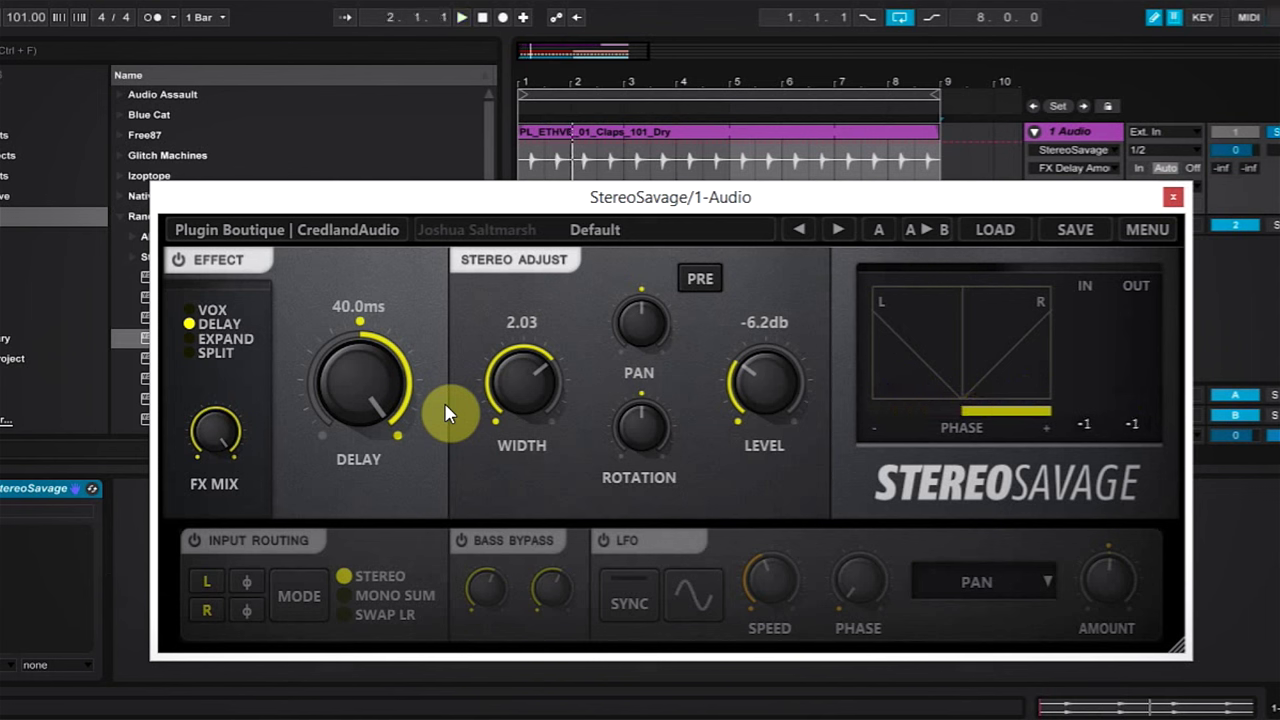
# Try a -40.0 ms delay amount, then return it to 40.0 ms.
pyautogui.moveTo(447, 414); pyautogui.dragTo(397, 484)
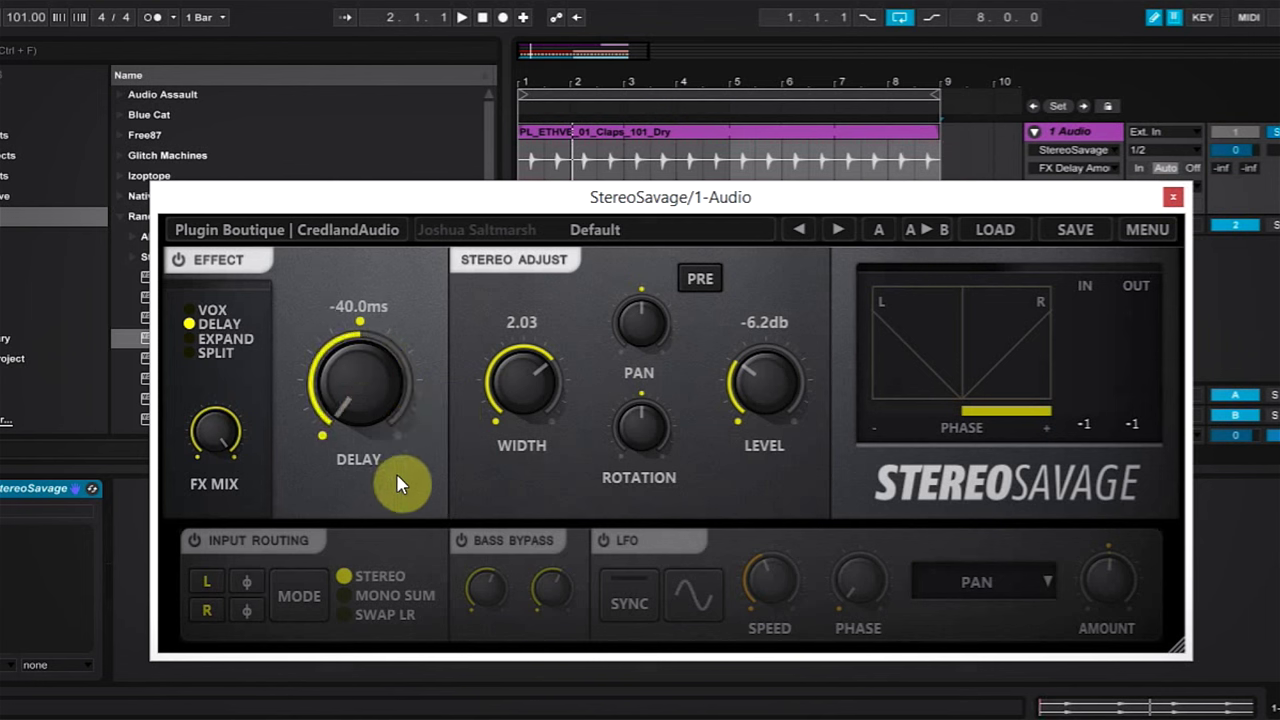
pyautogui.press('space')
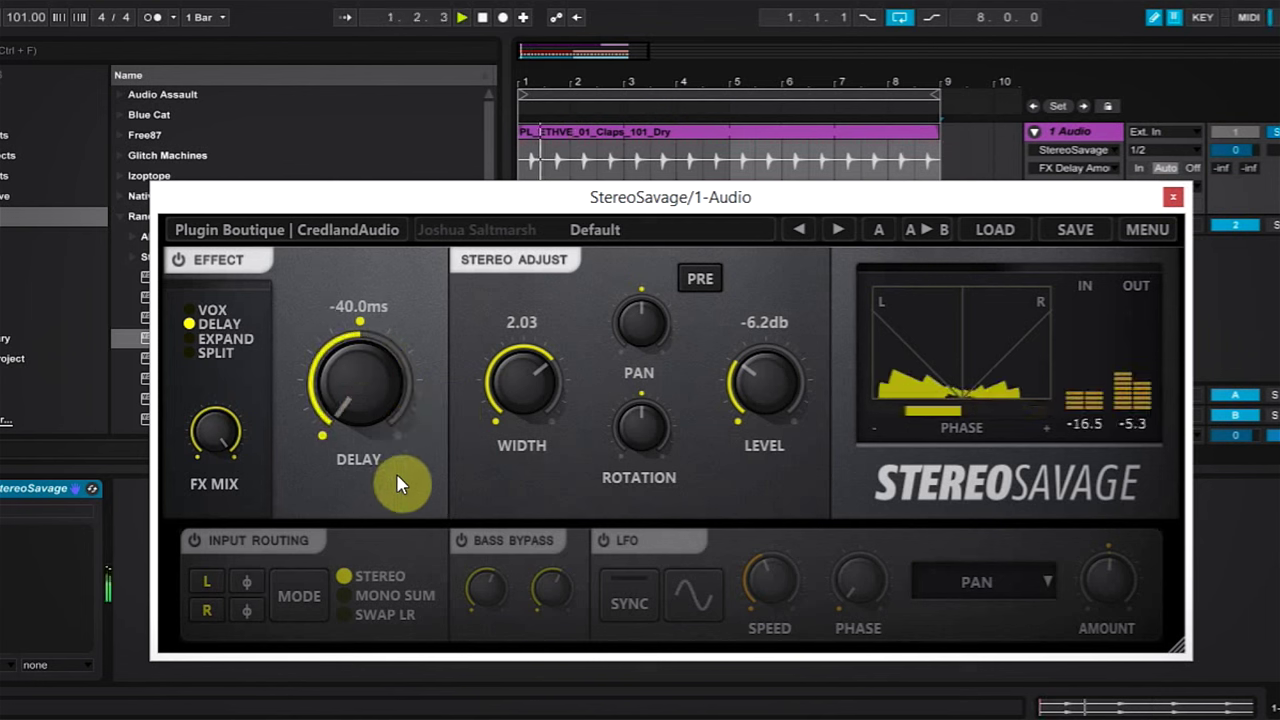
pyautogui.press('space')
pyautogui.moveTo(391, 400); pyautogui.dragTo(391, 328)
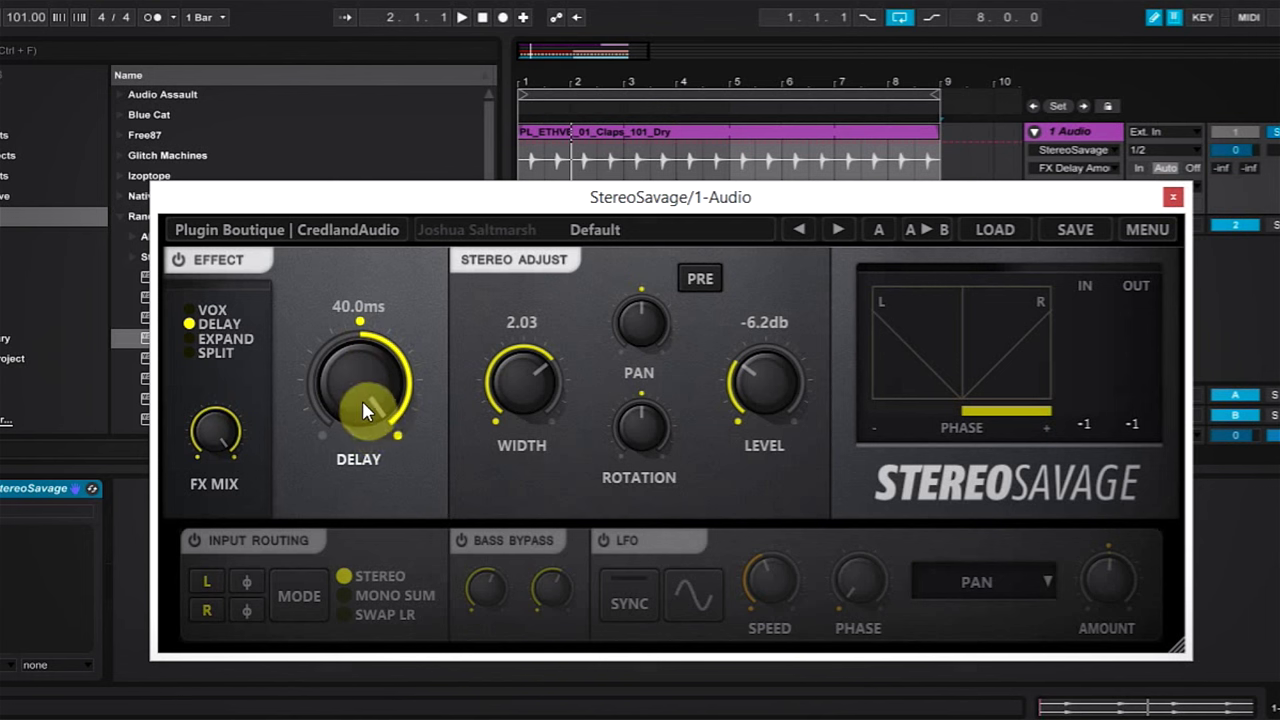
# Try several delay amounts, leaving it at 40.0 ms, and move the plugin window lower.
pyautogui.moveTo(362, 400); pyautogui.dragTo(356, 375)
pyautogui.moveTo(609, 197); pyautogui.dragTo(637, 250)
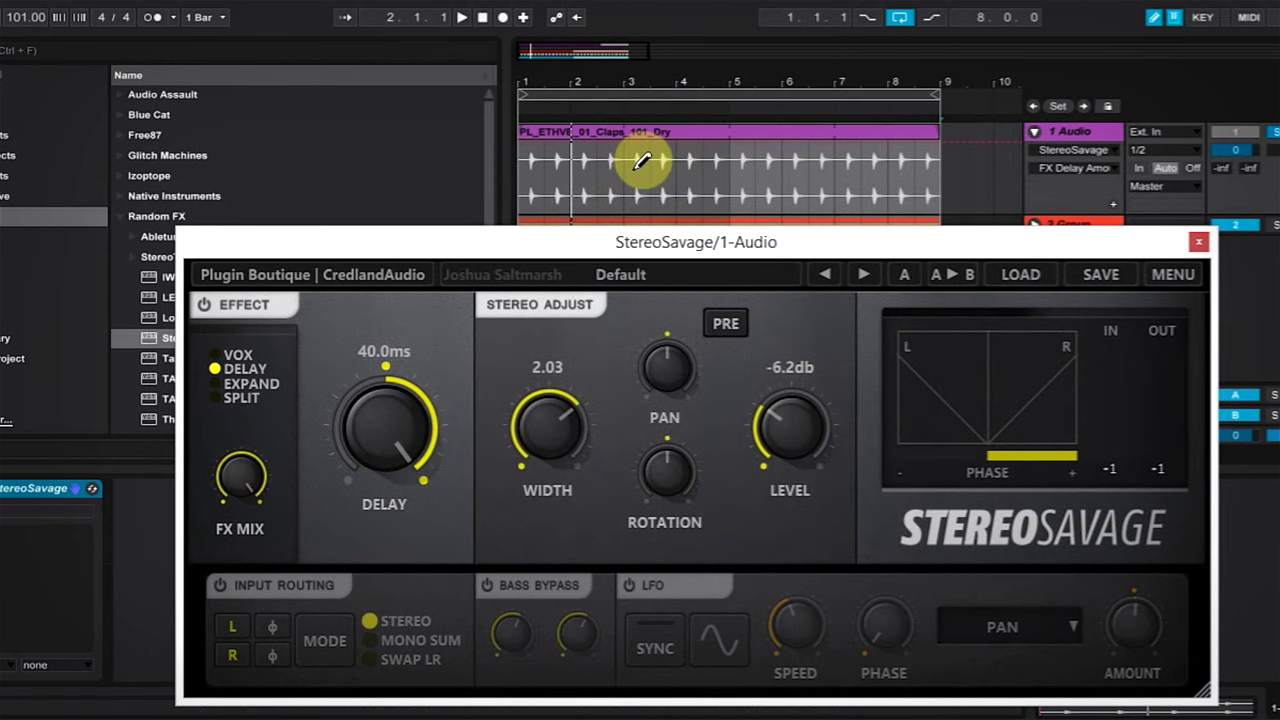
pyautogui.moveTo(430, 470); pyautogui.dragTo(412, 358)
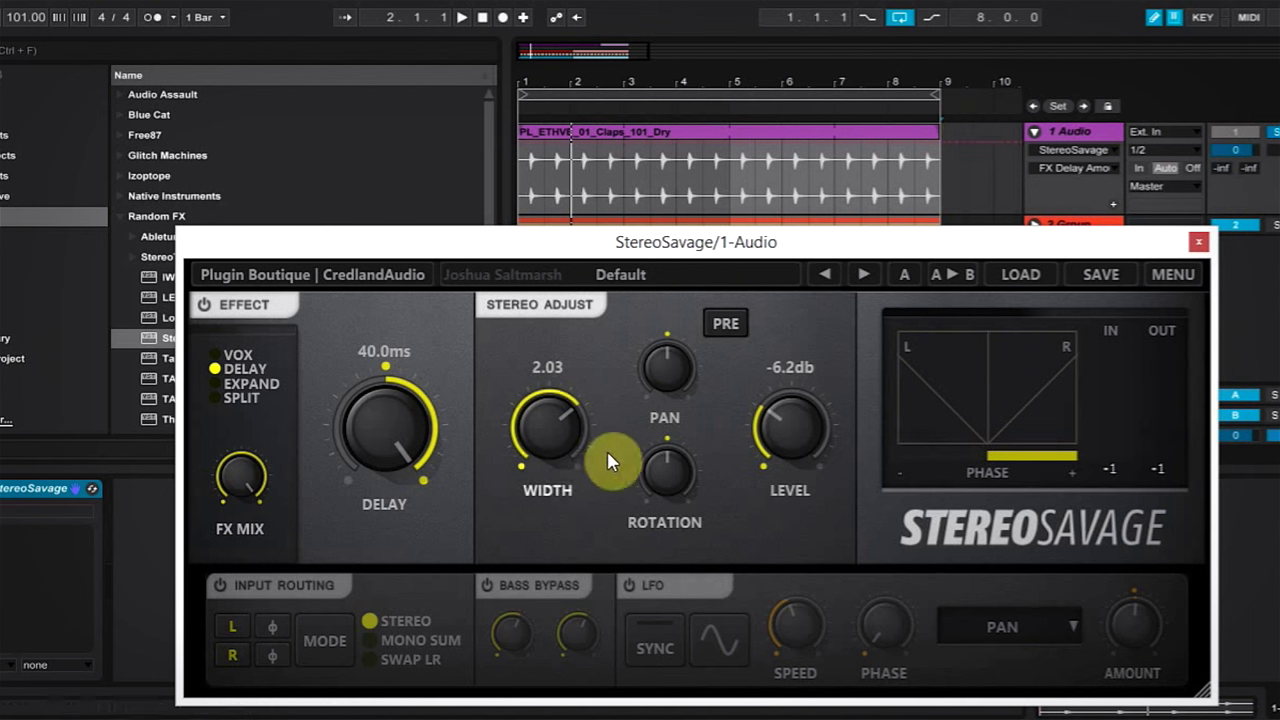
pyautogui.moveTo(567, 423)
pyautogui.mouseDown()
pyautogui.moveTo(561, 439)
pyautogui.moveTo(564, 424)
pyautogui.mouseUp()
# Choose FX Delay Amount as the claps track's automation parameter.
pyautogui.click(380, 435)
pyautogui.click(1080, 150)
pyautogui.click(1100, 168)
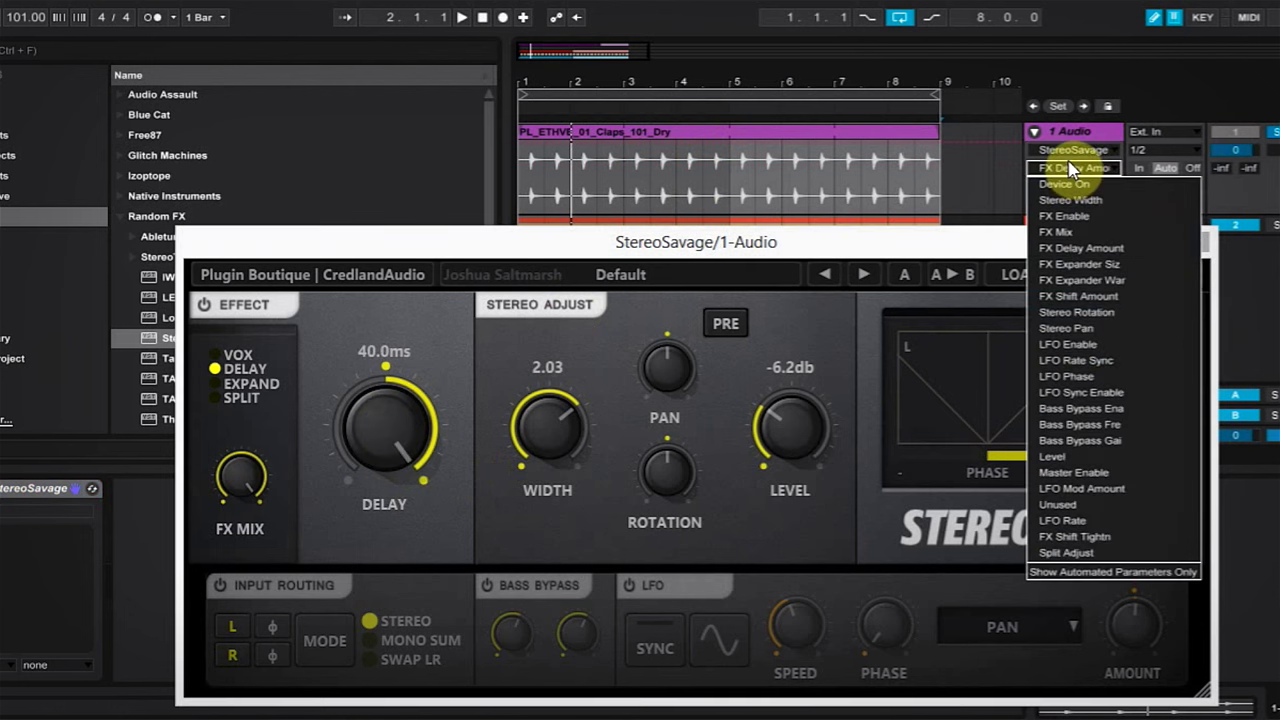
pyautogui.click(1072, 168)
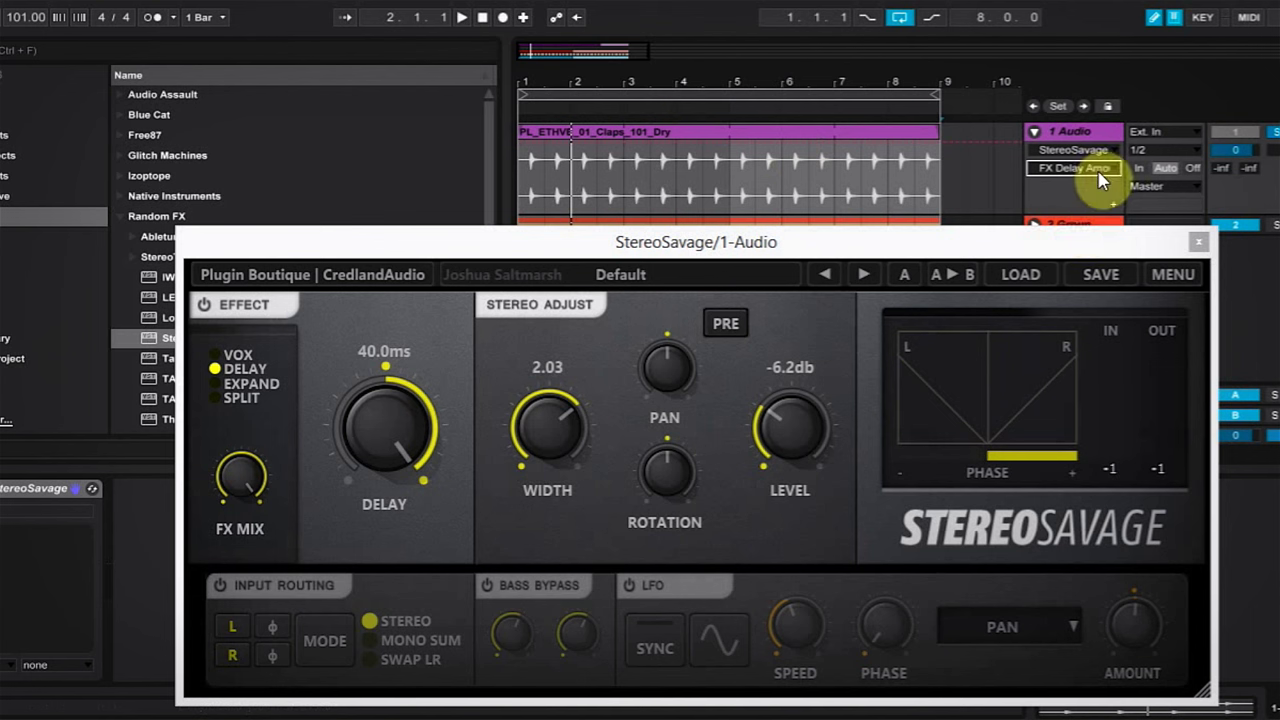
# Draw a stepped FX Delay Amount envelope across the claps clip, enable looping, and play it back.
pyautogui.click(533, 137)
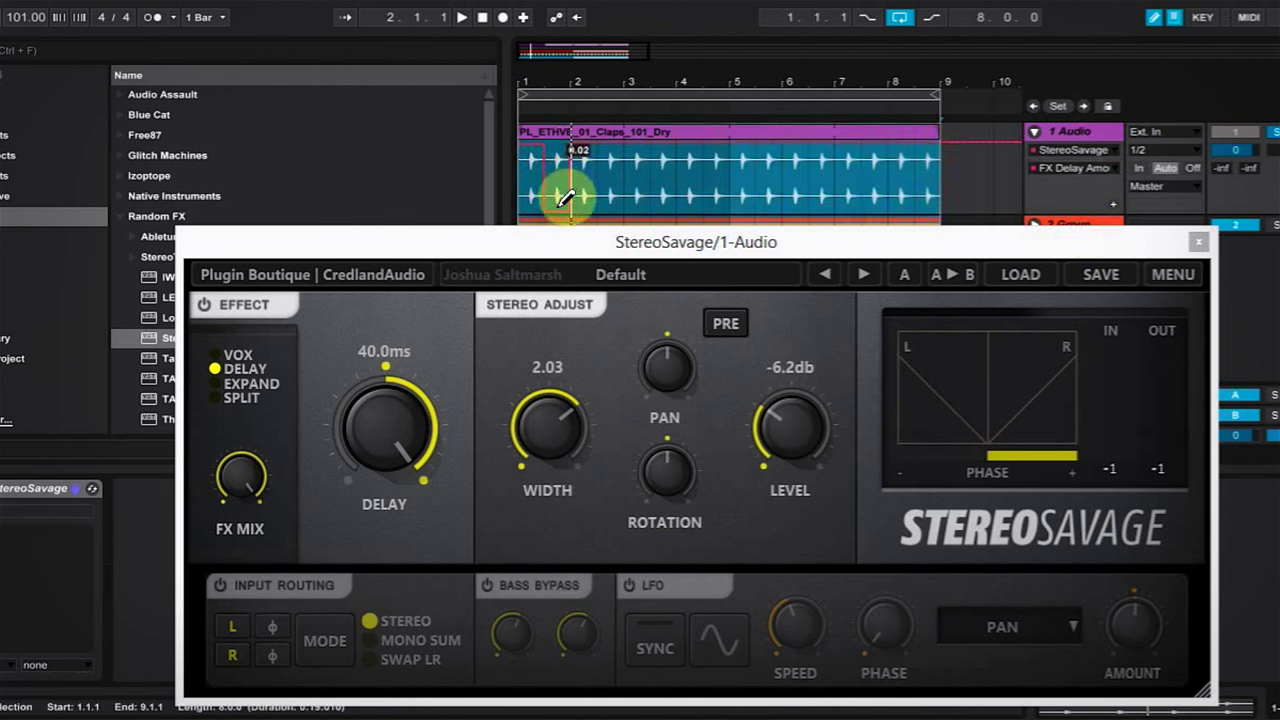
pyautogui.moveTo(571, 163)
pyautogui.mouseDown()
pyautogui.moveTo(571, 232)
pyautogui.moveTo(566, 156)
pyautogui.moveTo(569, 221)
pyautogui.moveTo(590, 179)
pyautogui.moveTo(586, 134)
pyautogui.moveTo(618, 217)
pyautogui.moveTo(642, 160)
pyautogui.moveTo(667, 193)
pyautogui.moveTo(692, 158)
pyautogui.moveTo(700, 210)
pyautogui.moveTo(698, 180)
pyautogui.moveTo(749, 149)
pyautogui.mouseUp()
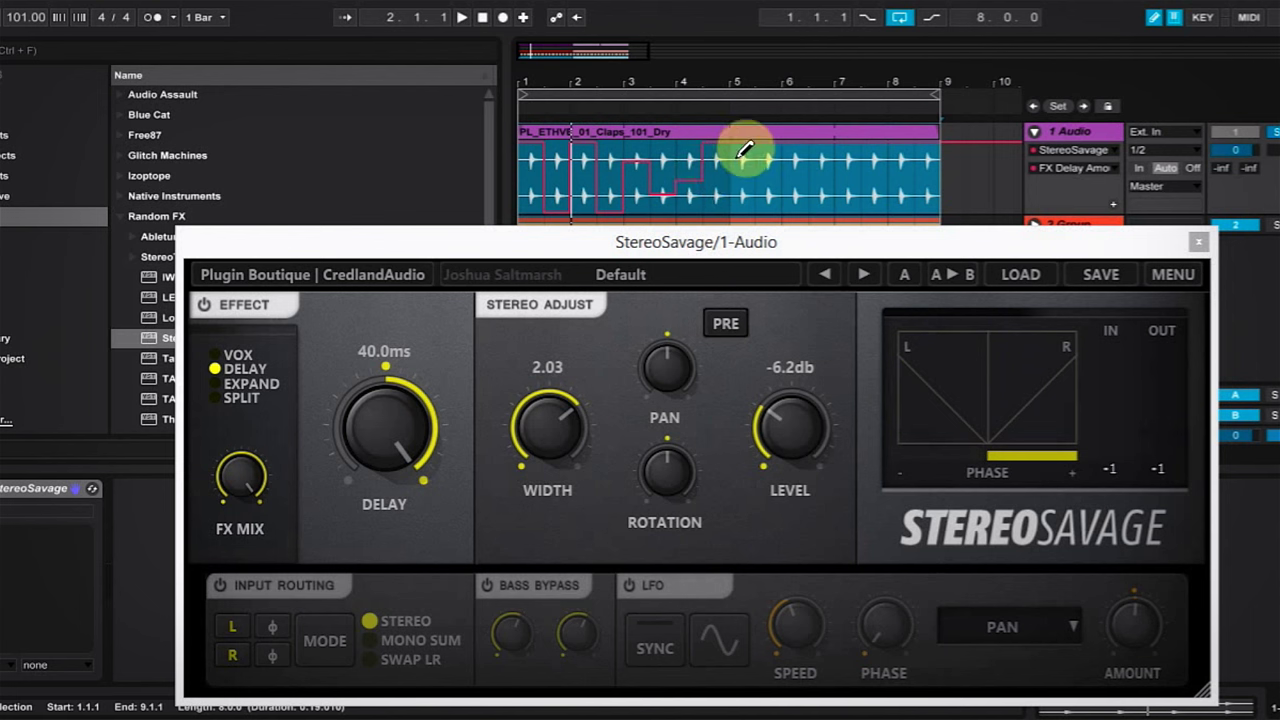
pyautogui.click(620, 93)
pyautogui.press('space')
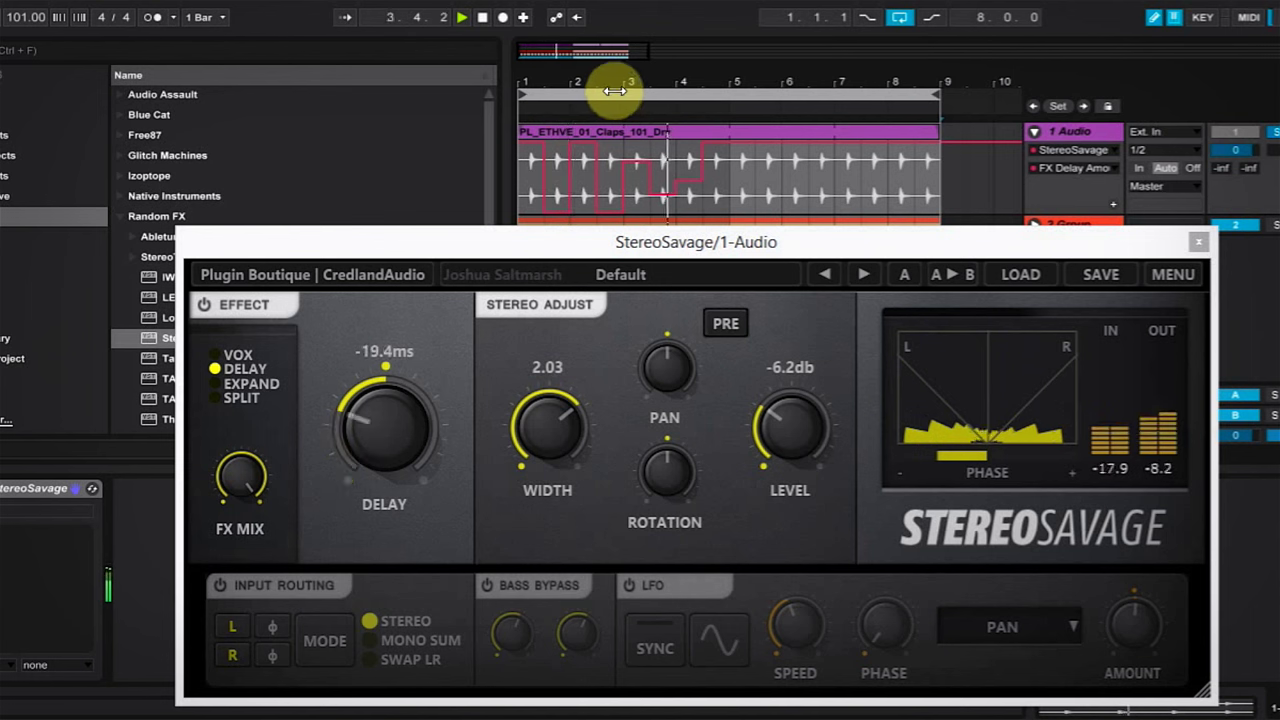
pyautogui.press('space')
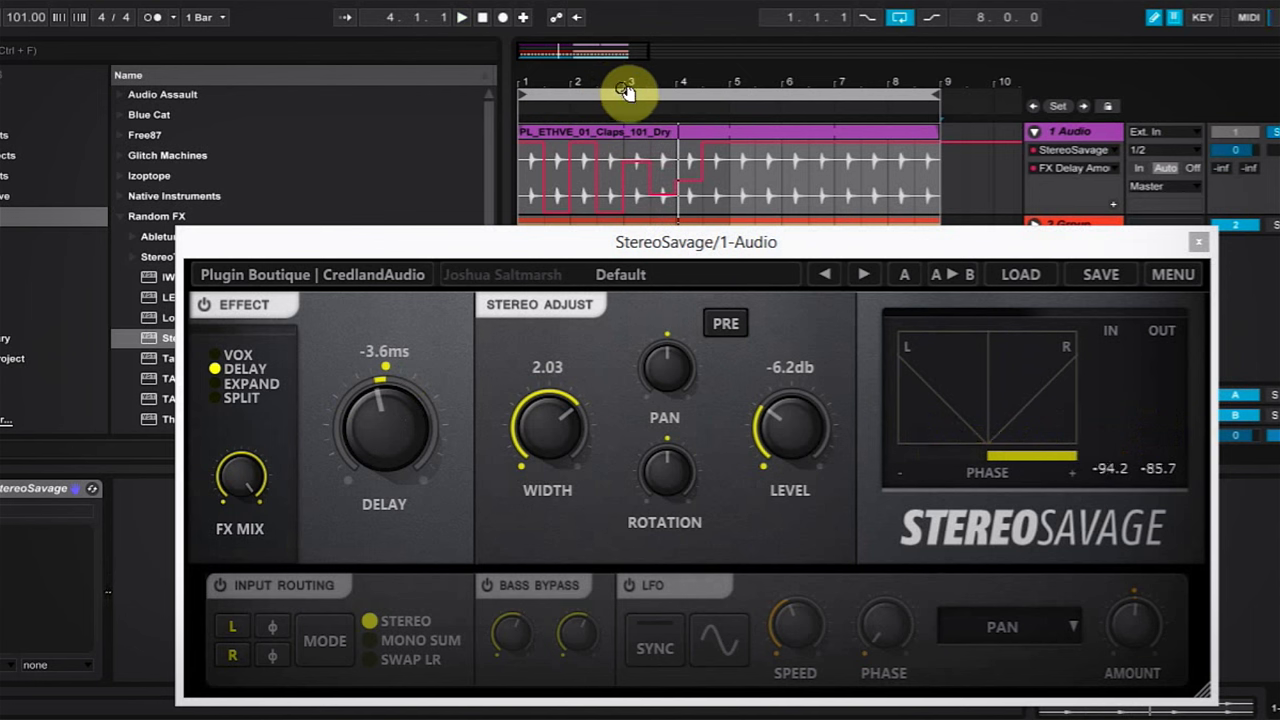